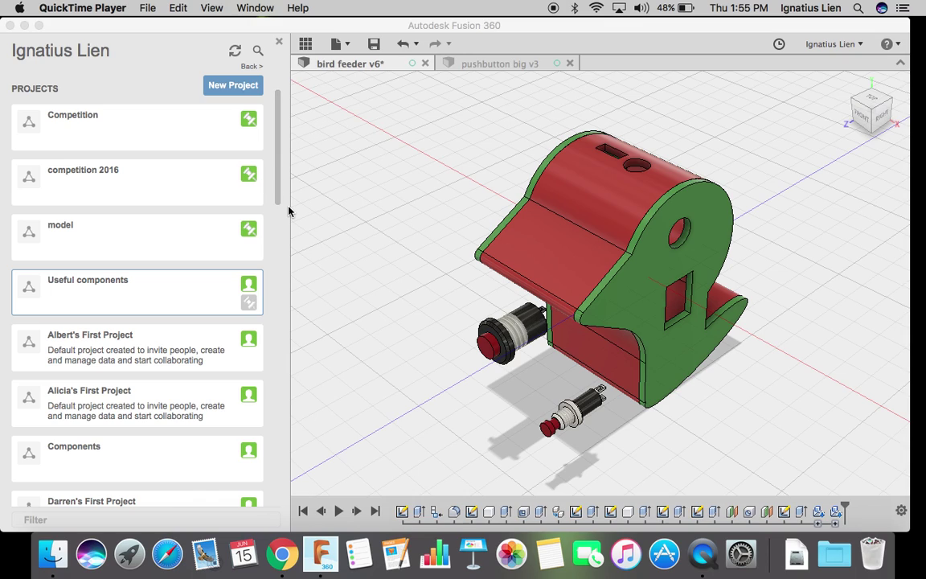
# Open Useful components > Switches in the Data Panel and bring up the mini microswitch's context menu
pyautogui.click(173, 295)
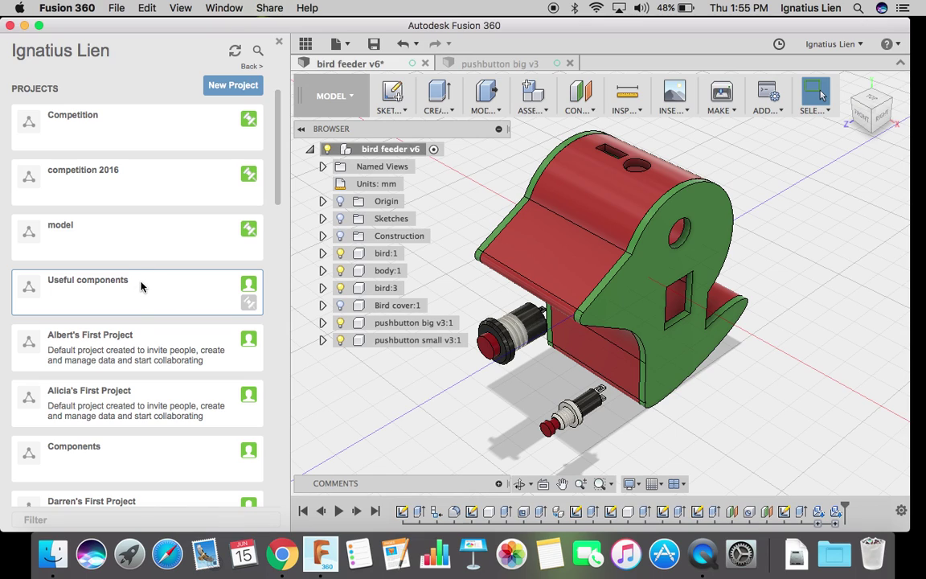
pyautogui.click(139, 288)
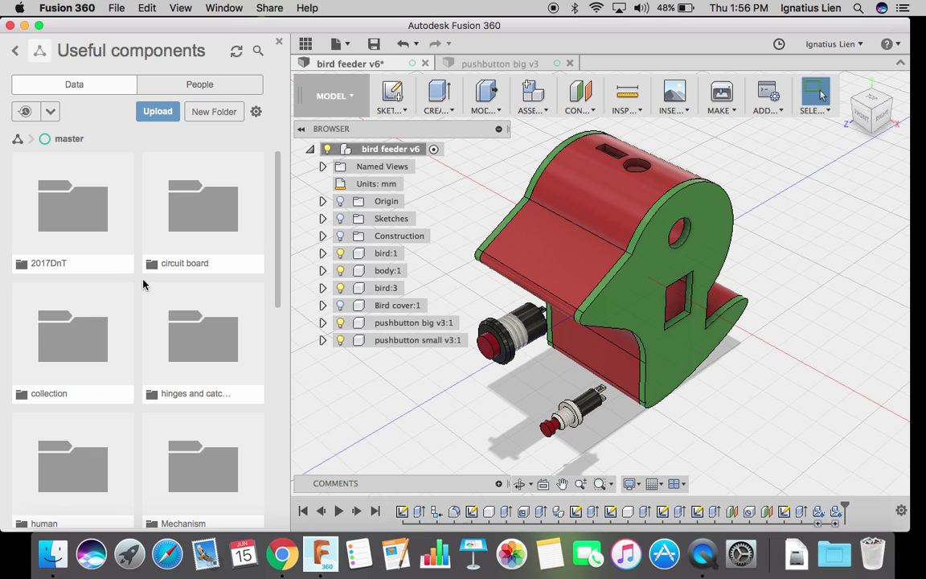
pyautogui.moveTo(279, 264); pyautogui.dragTo(286, 430)
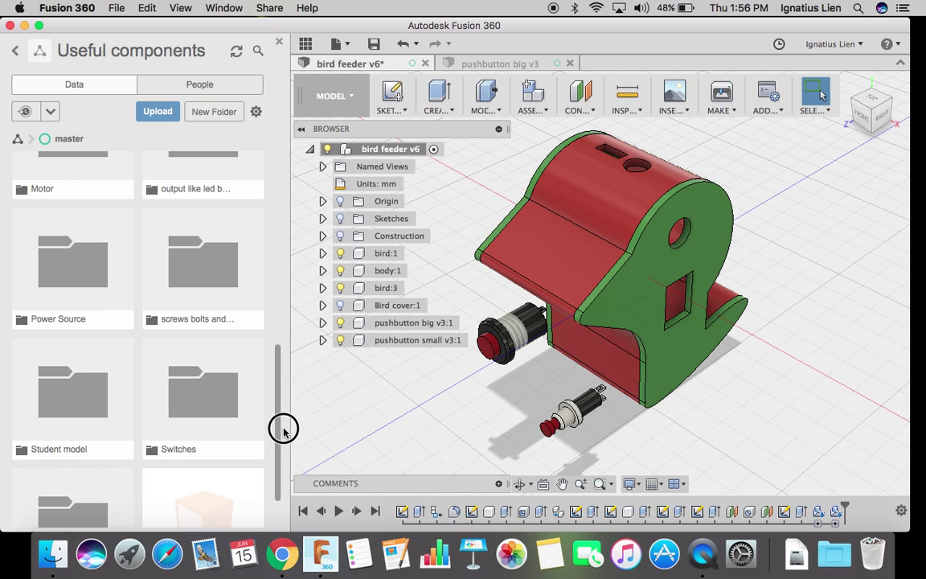
pyautogui.click(197, 376)
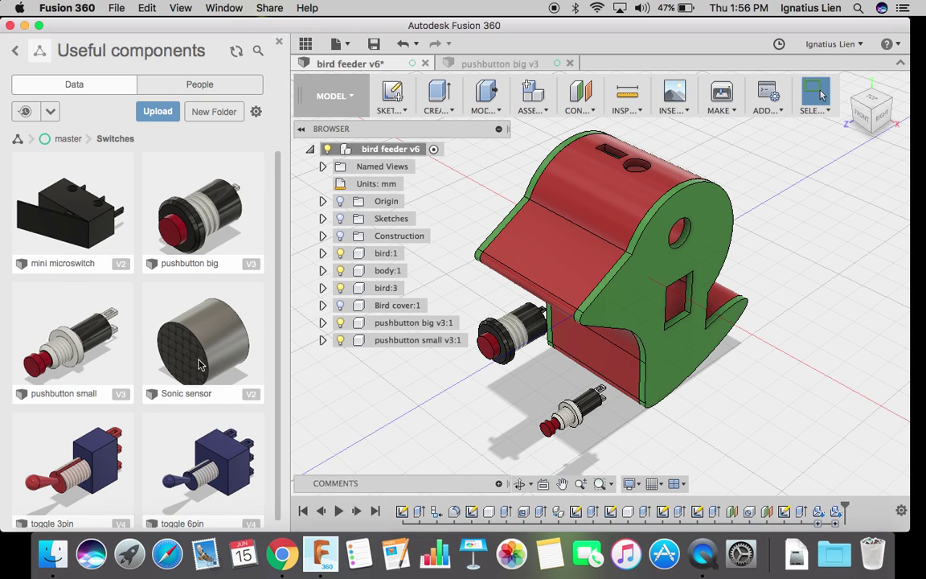
pyautogui.click(86, 221)
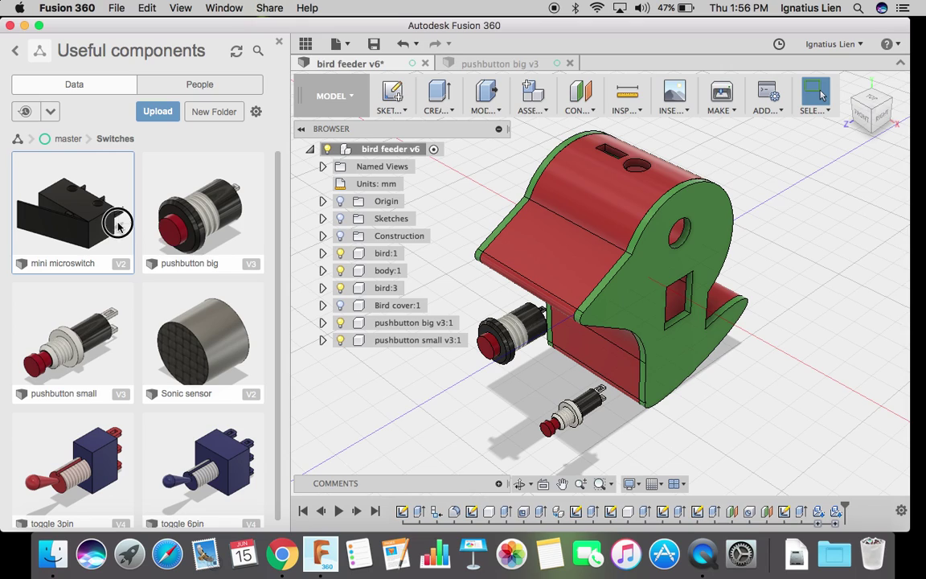
pyautogui.click(58, 224)
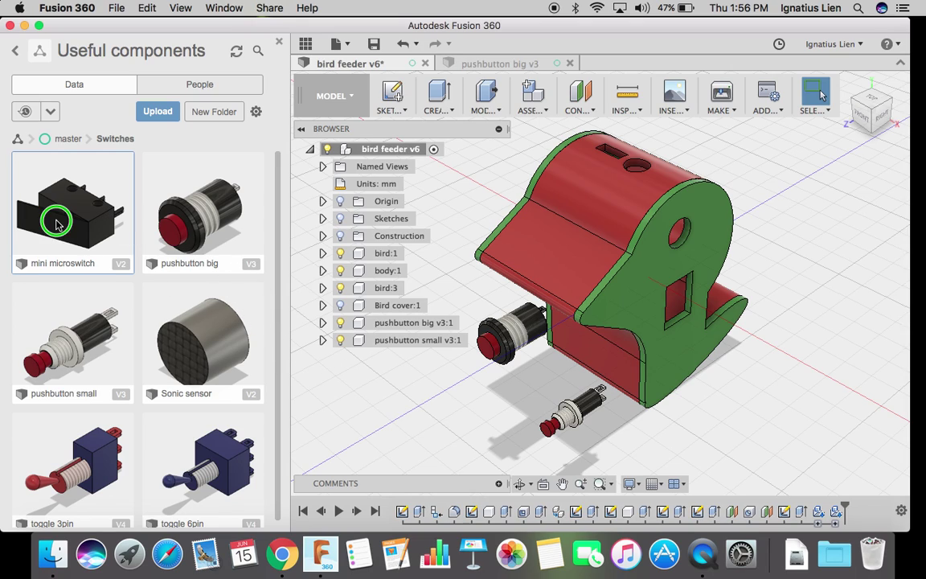
pyautogui.rightClick(58, 225)
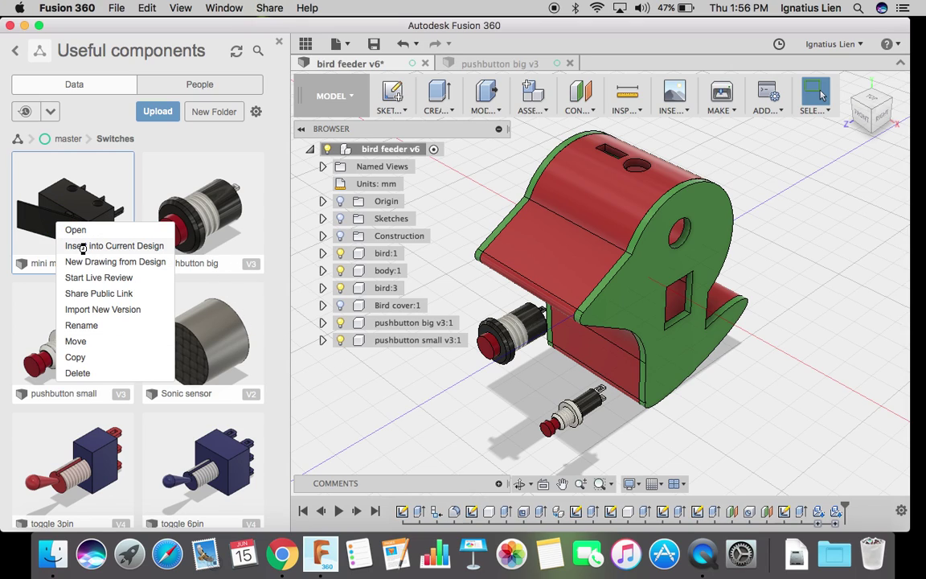
# Insert the mini microswitch v2 into the bird feeder design and raise it 90 mm in Z
pyautogui.click(161, 246)
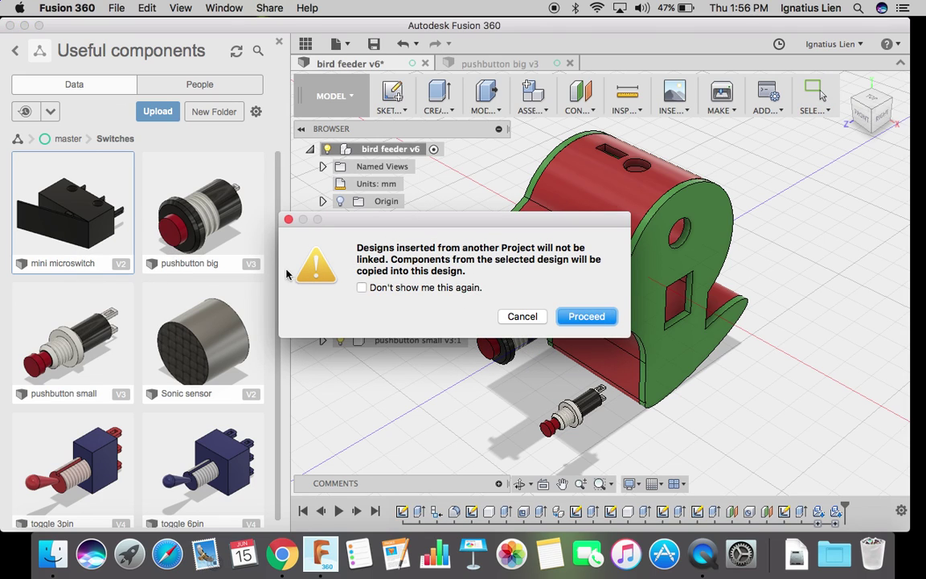
pyautogui.click(567, 314)
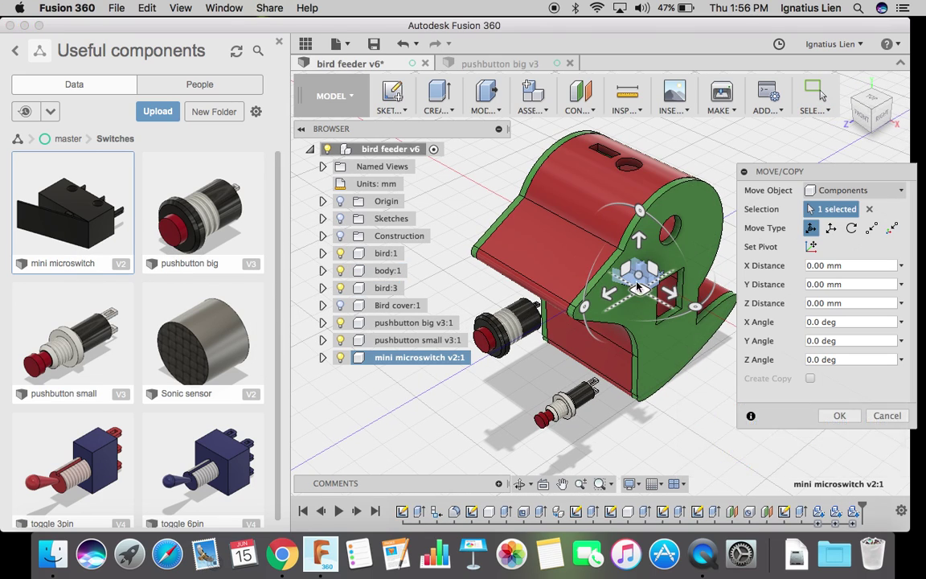
pyautogui.moveTo(639, 279); pyautogui.dragTo(459, 400)
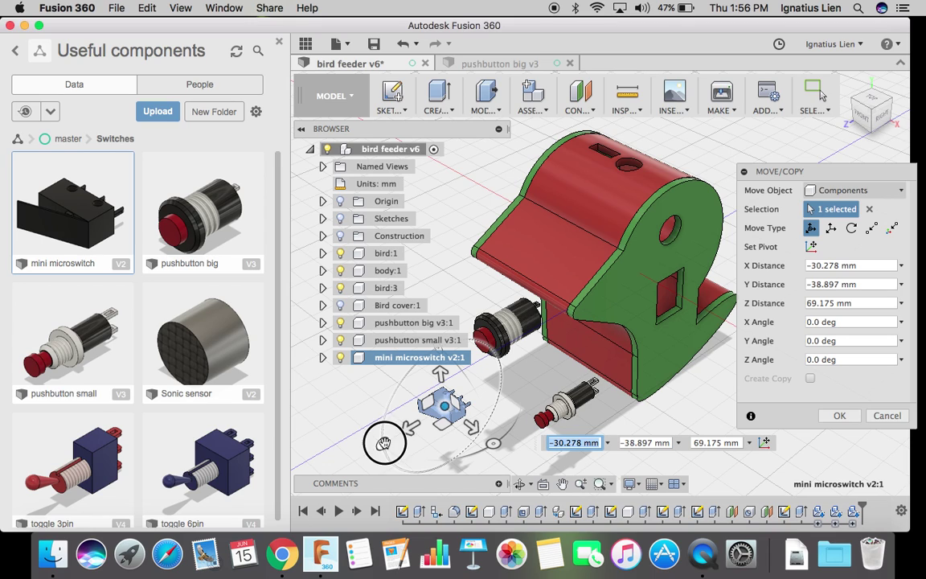
pyautogui.moveTo(383, 443); pyautogui.dragTo(591, 113)
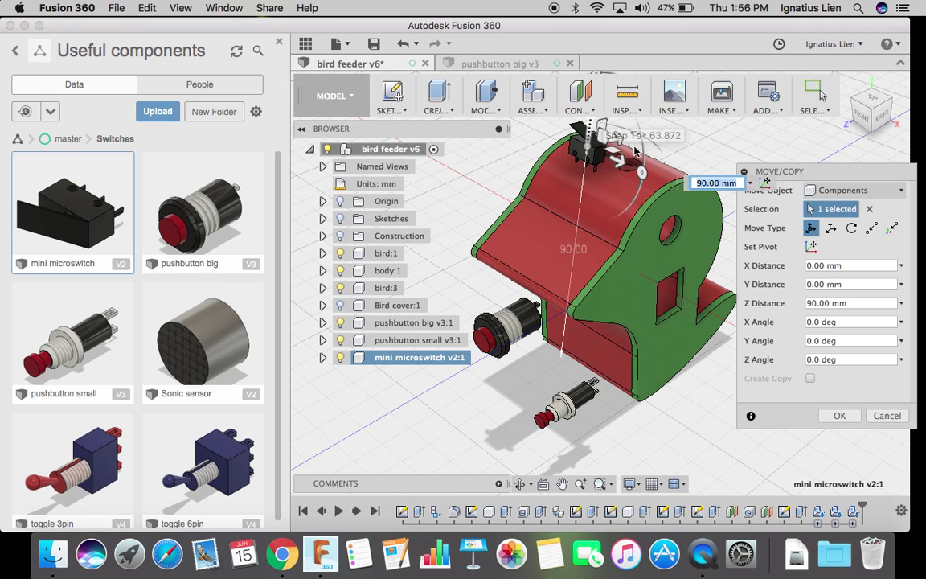
pyautogui.click(870, 99)
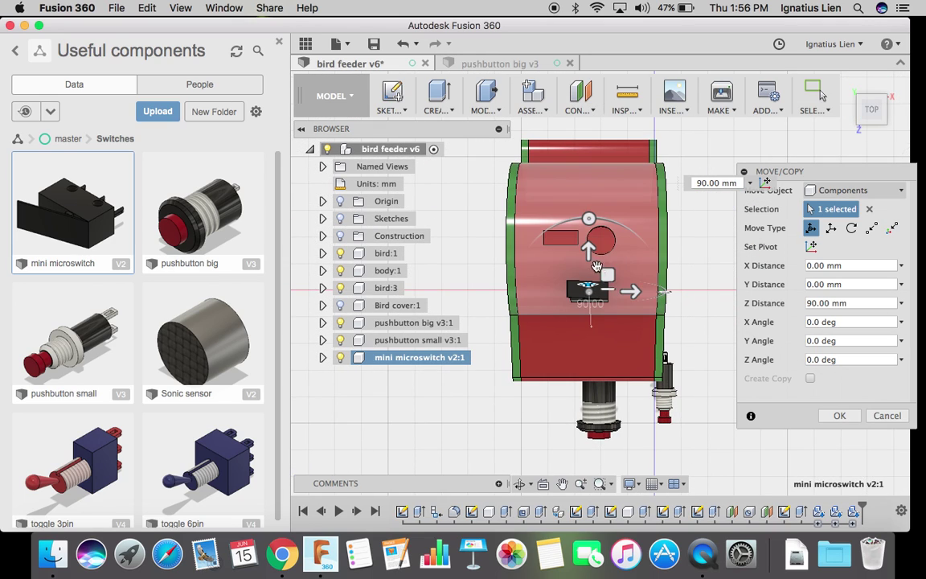
# Move the microswitch 20 mm in Y, -10 mm in X and -10 mm in Z, then apply
pyautogui.moveTo(593, 271); pyautogui.dragTo(595, 211)
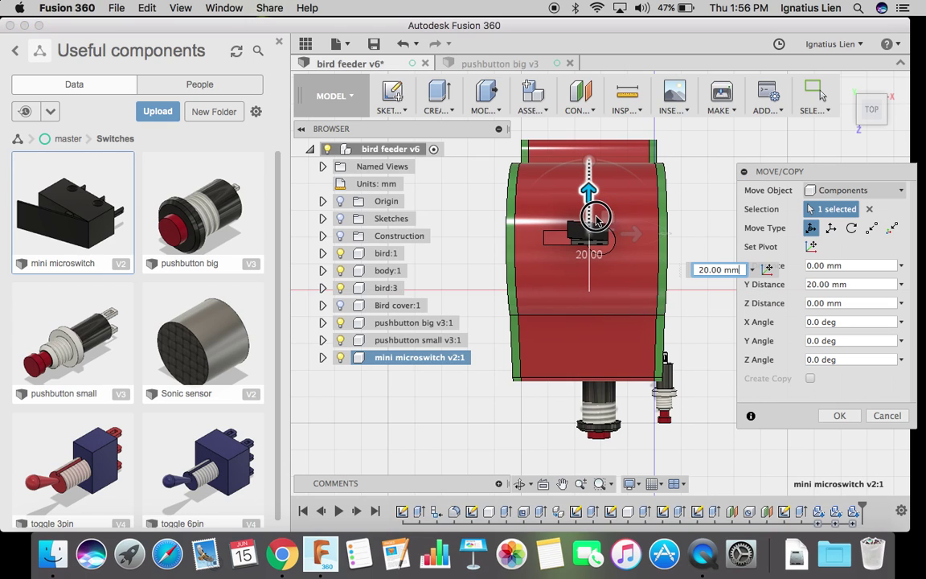
pyautogui.moveTo(631, 238); pyautogui.dragTo(603, 235)
pyautogui.moveTo(868, 79); pyautogui.dragTo(811, 76)
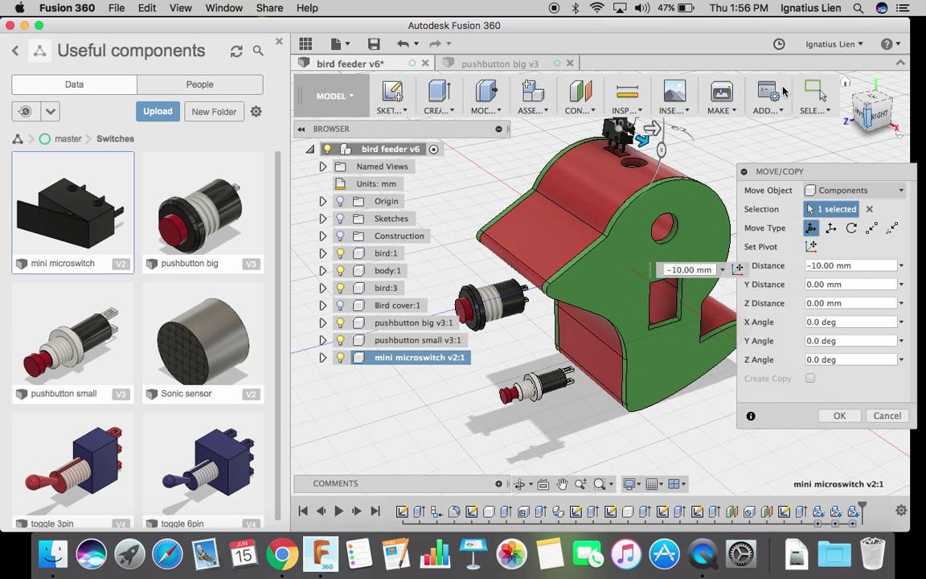
pyautogui.scroll(5, 668, 184)
pyautogui.scroll(-3, 676, 233)
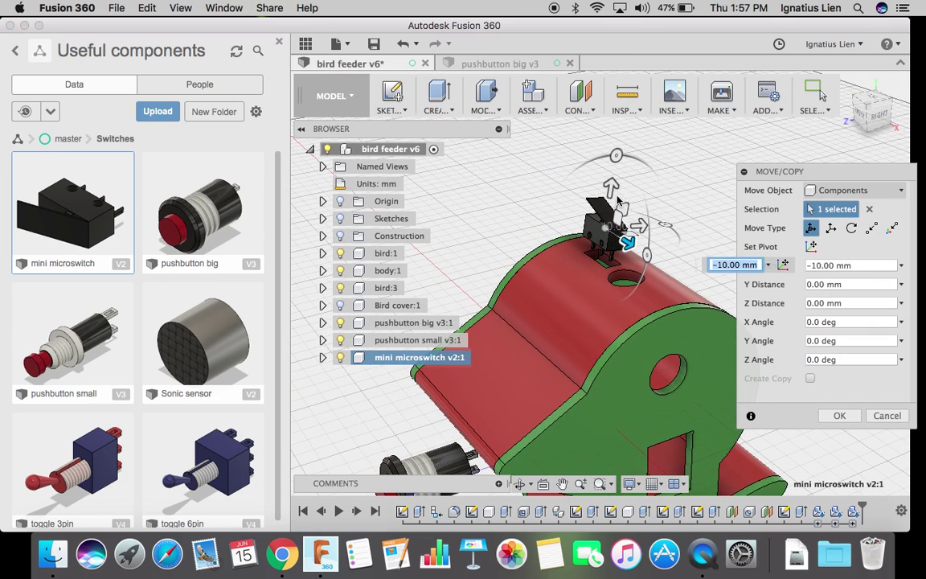
pyautogui.moveTo(613, 197); pyautogui.dragTo(609, 219)
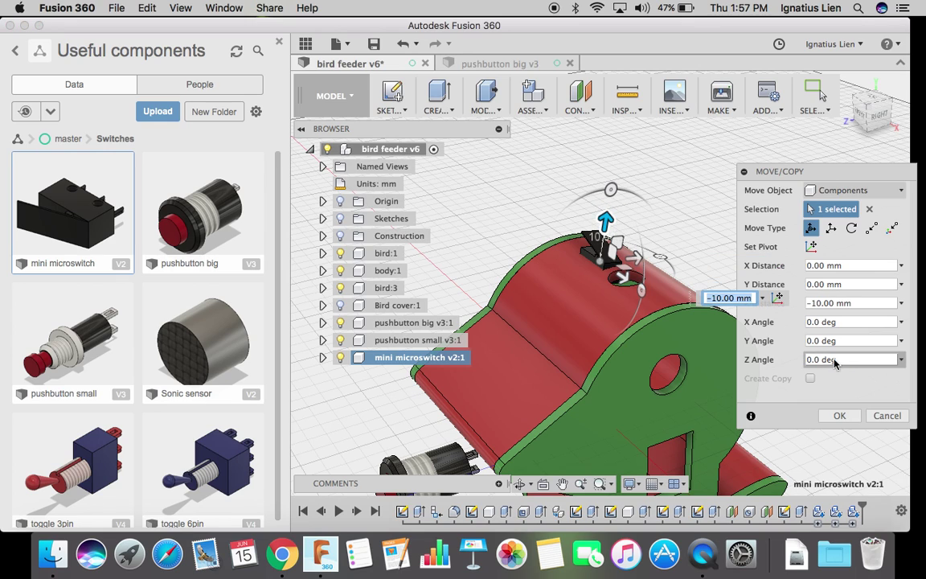
pyautogui.click(840, 415)
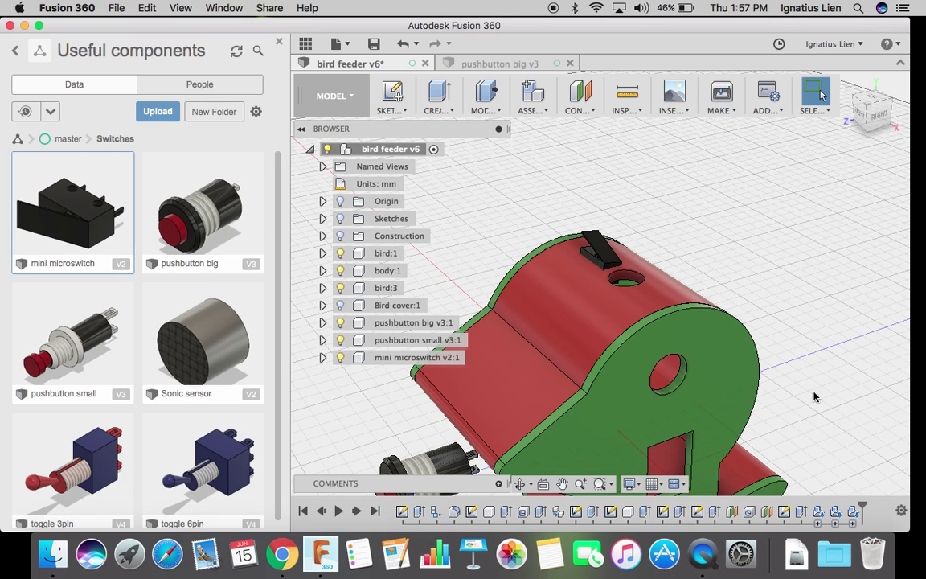
pyautogui.keyDown('shift'); pyautogui.moveTo(763, 366); pyautogui.dragTo(740, 374, button='middle'); pyautogui.keyUp('shift')
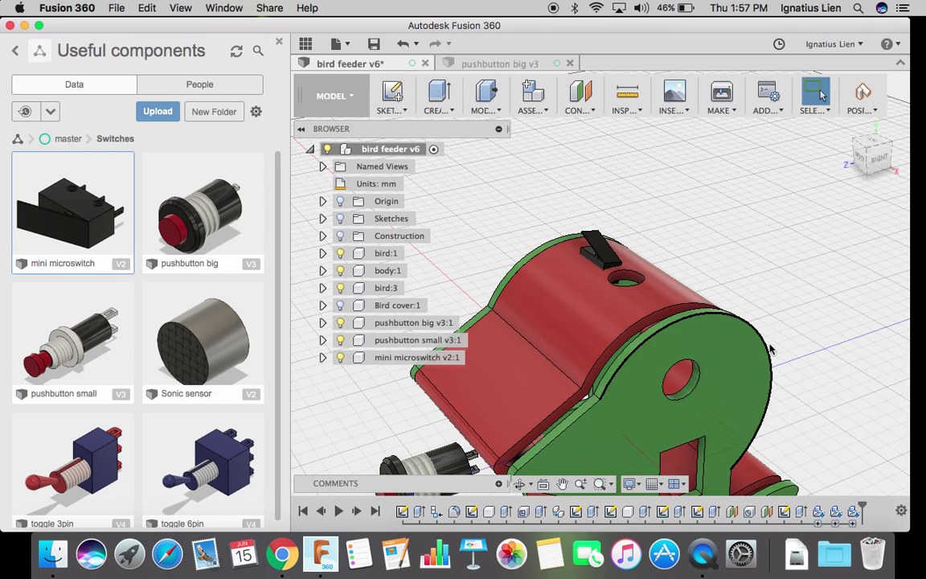
# Undo the last component drag and ground the body:1 component
pyautogui.click(402, 43)
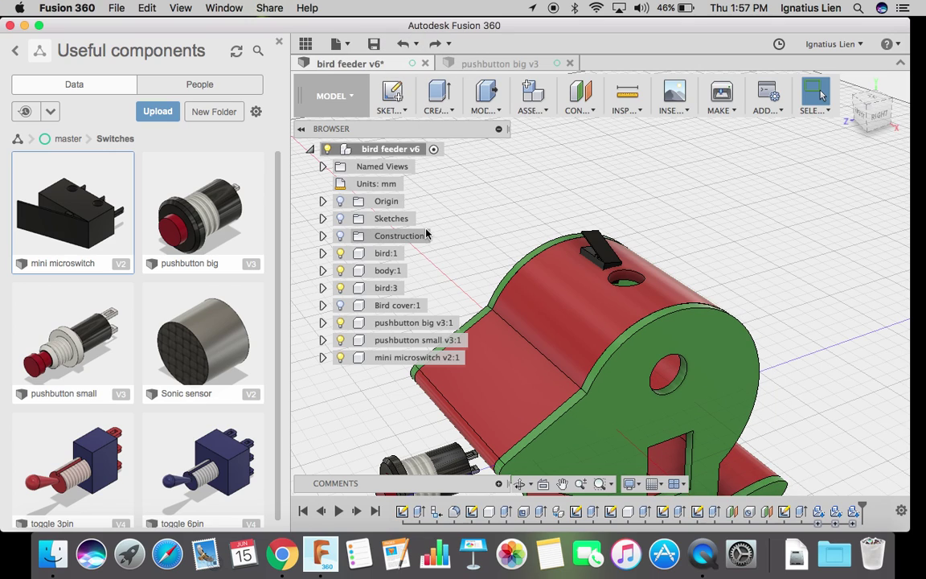
pyautogui.rightClick(384, 253)
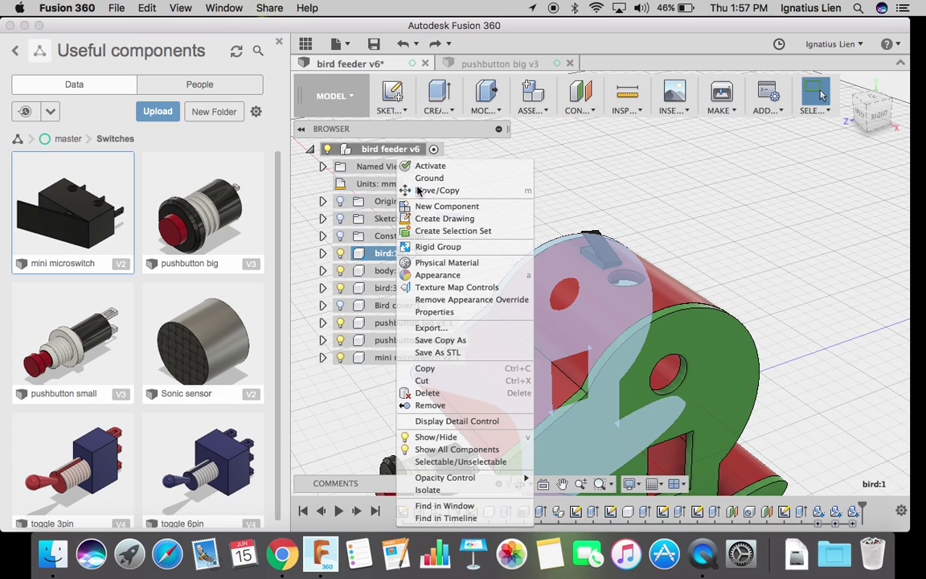
pyautogui.press('Escape')
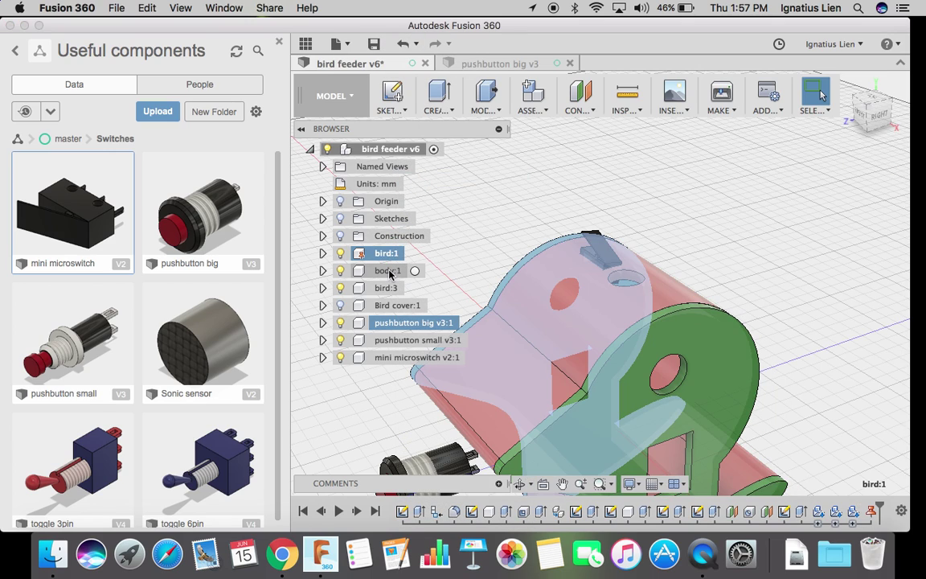
pyautogui.click(389, 272)
pyautogui.rightClick(389, 272)
pyautogui.click(406, 190)
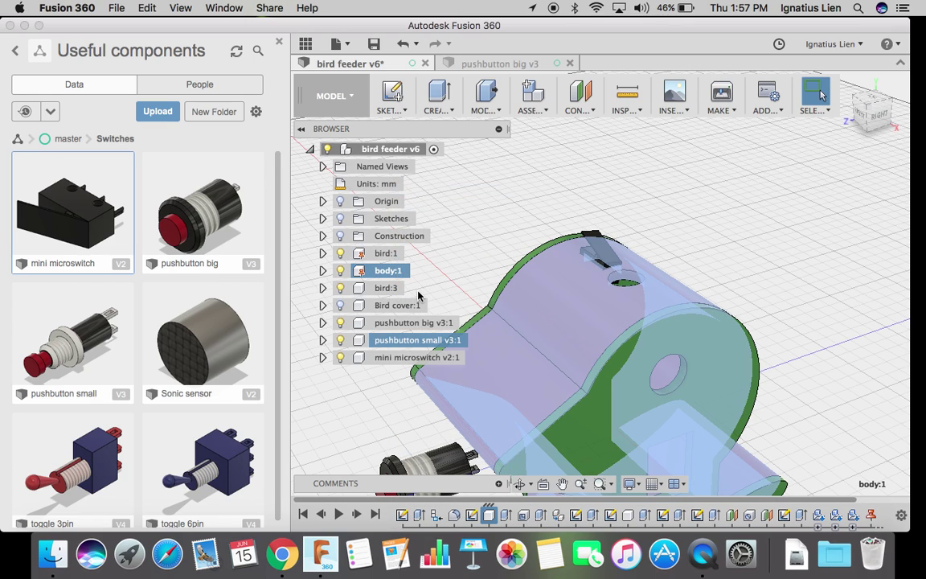
# Ground the bird:3 component, deselect it and zoom out
pyautogui.click(386, 288)
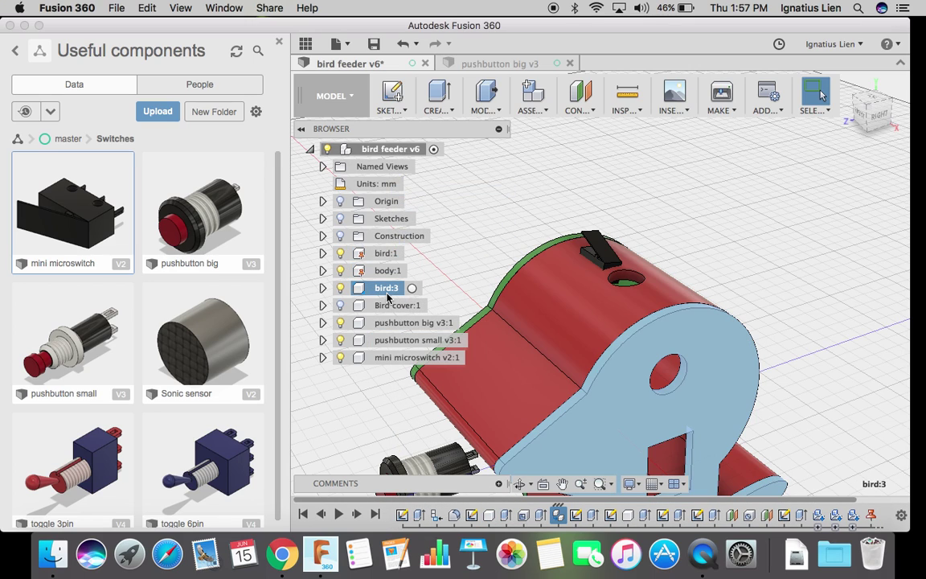
pyautogui.rightClick(387, 288)
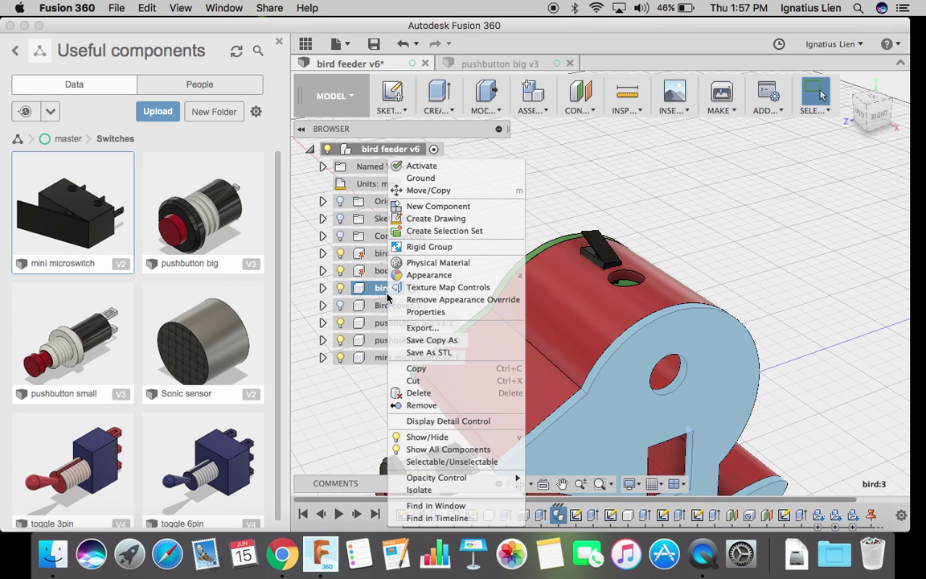
pyautogui.click(419, 179)
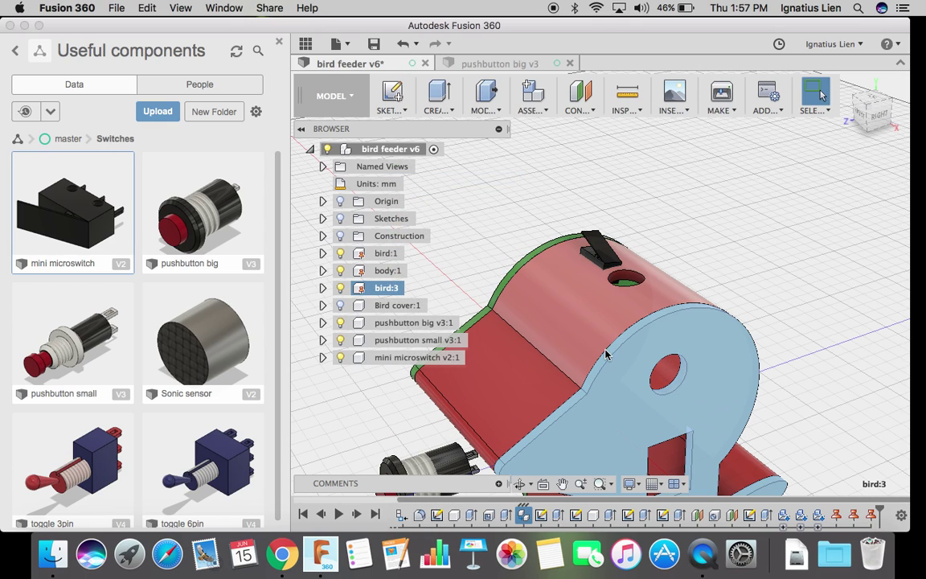
pyautogui.click(656, 391)
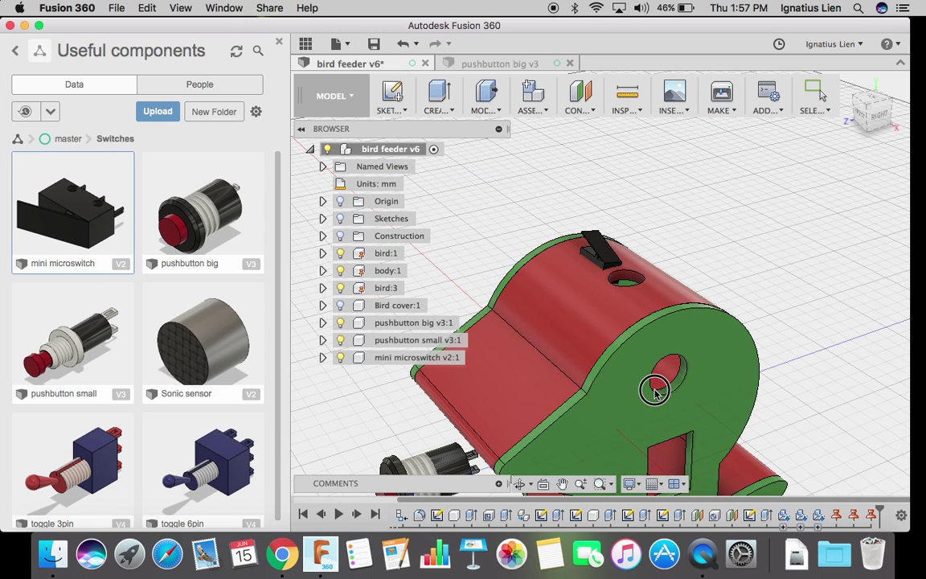
pyautogui.scroll(-5, 562, 308)
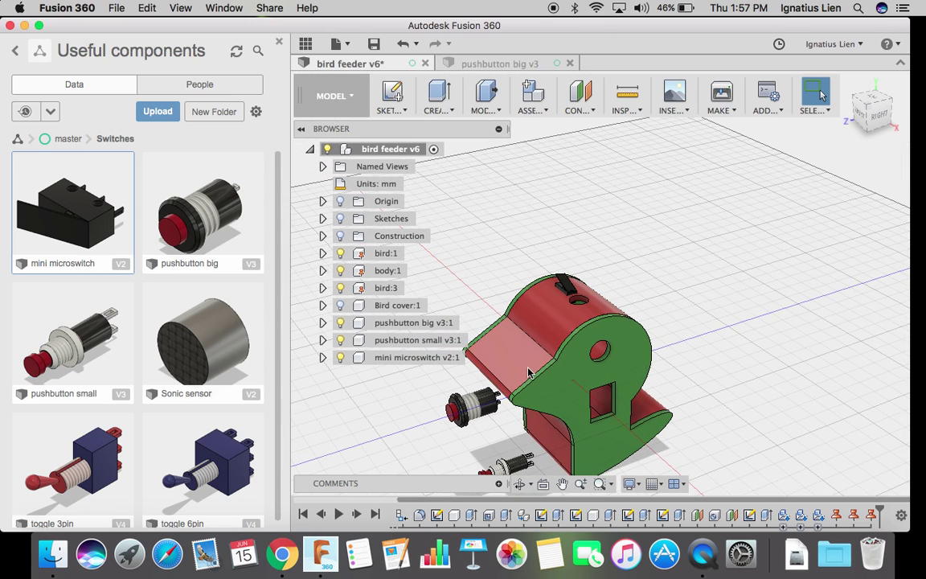
pyautogui.scroll(-3, 527, 365)
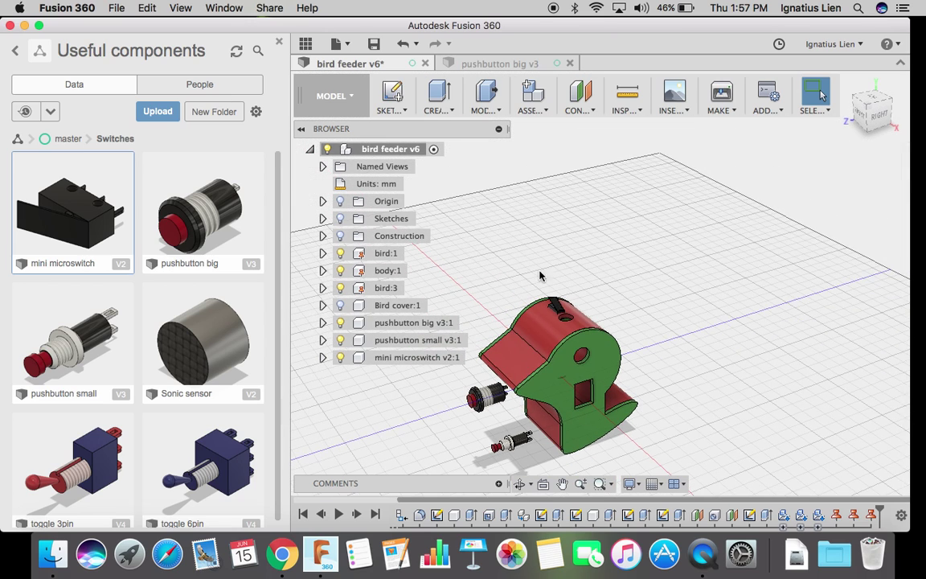
# Join the big pushbutton to the end plate's round hole centre with a Revolute joint
pyautogui.click(537, 112)
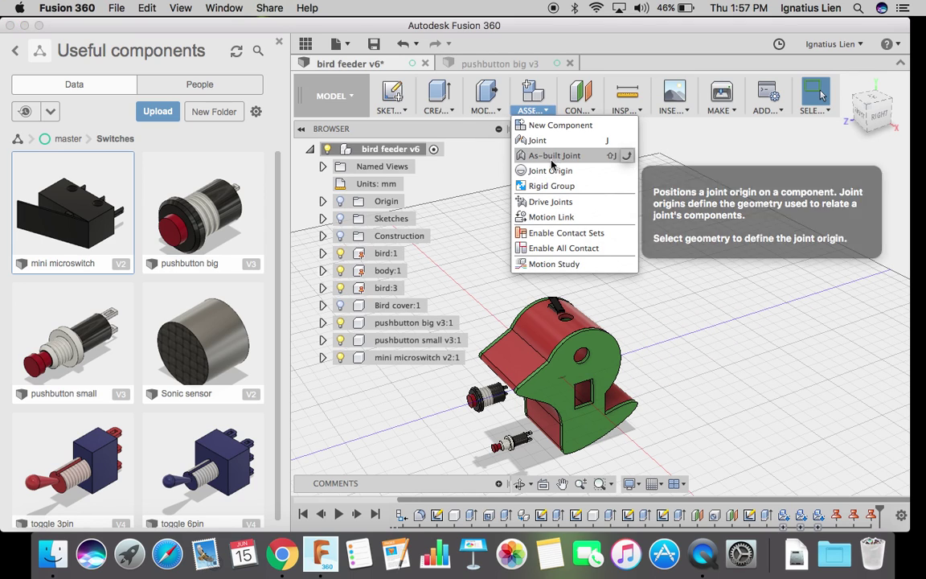
pyautogui.click(536, 140)
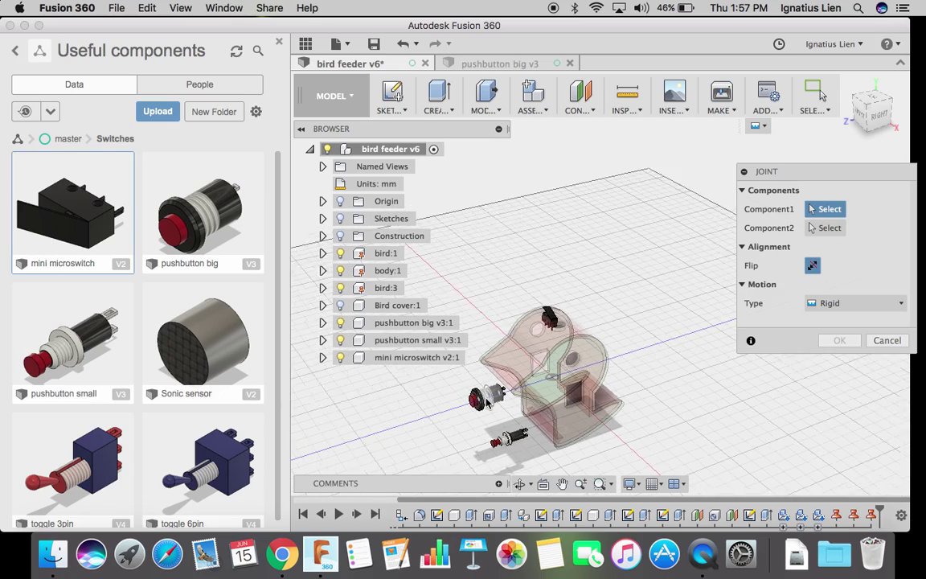
pyautogui.scroll(5, 477, 375)
pyautogui.scroll(5, 478, 376)
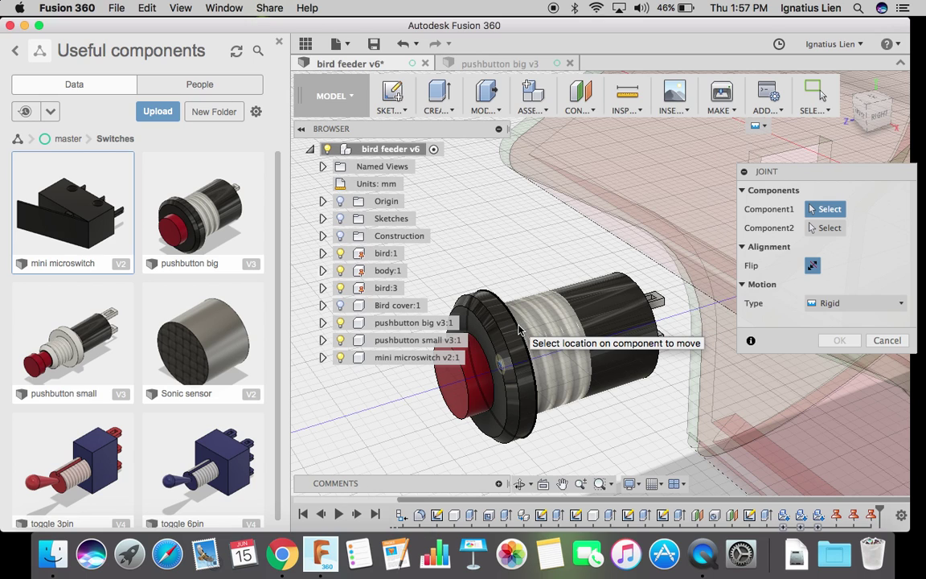
pyautogui.click(518, 330)
pyautogui.scroll(3, 540, 278)
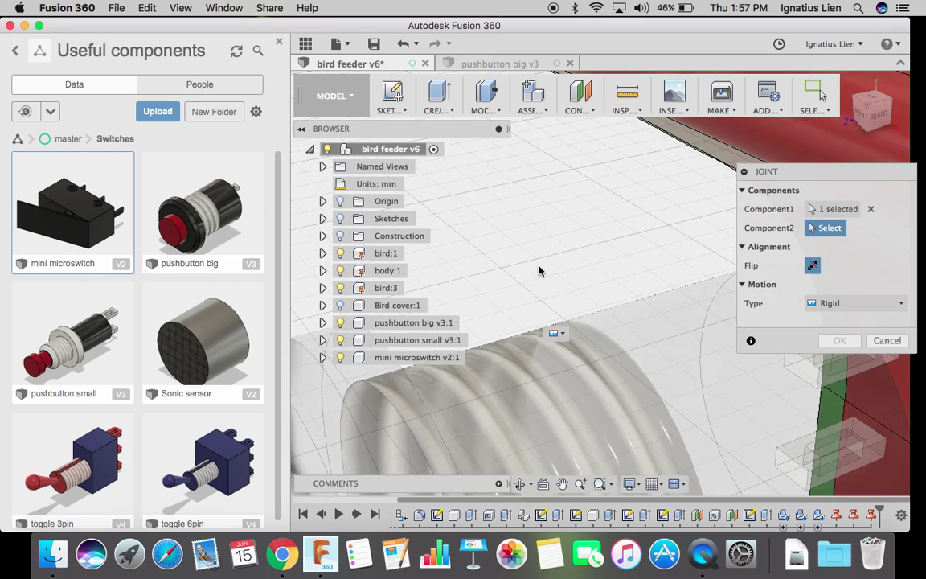
pyautogui.scroll(-5, 539, 271)
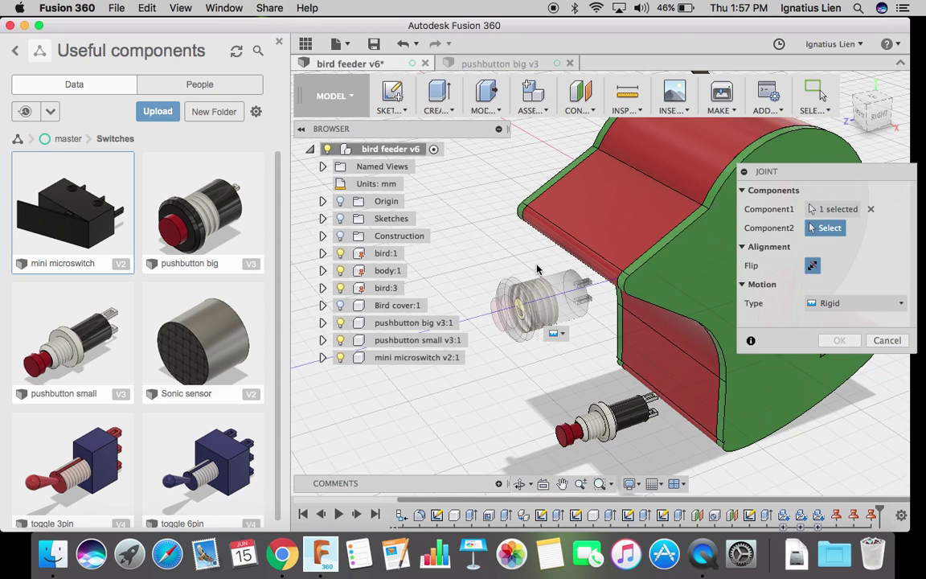
pyautogui.scroll(-3, 538, 271)
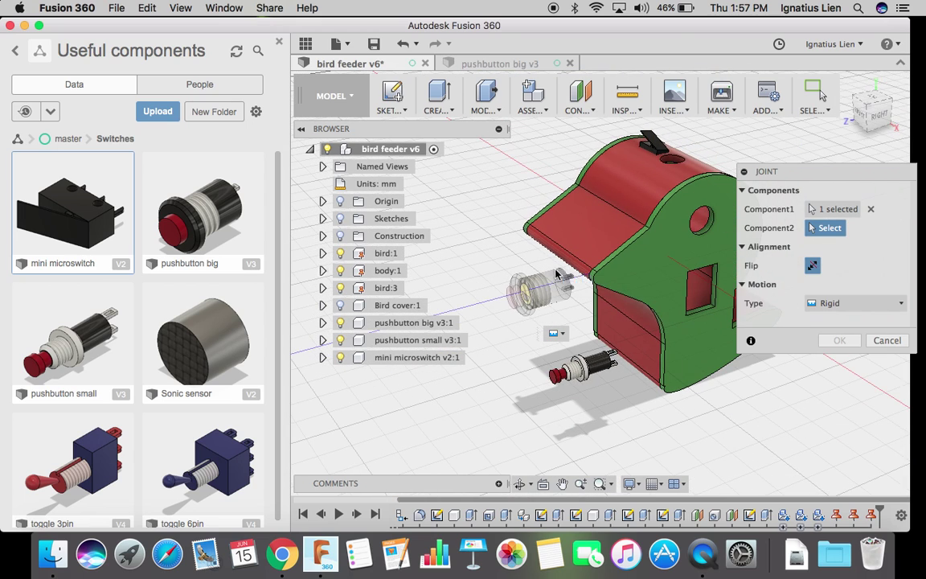
pyautogui.click(711, 225)
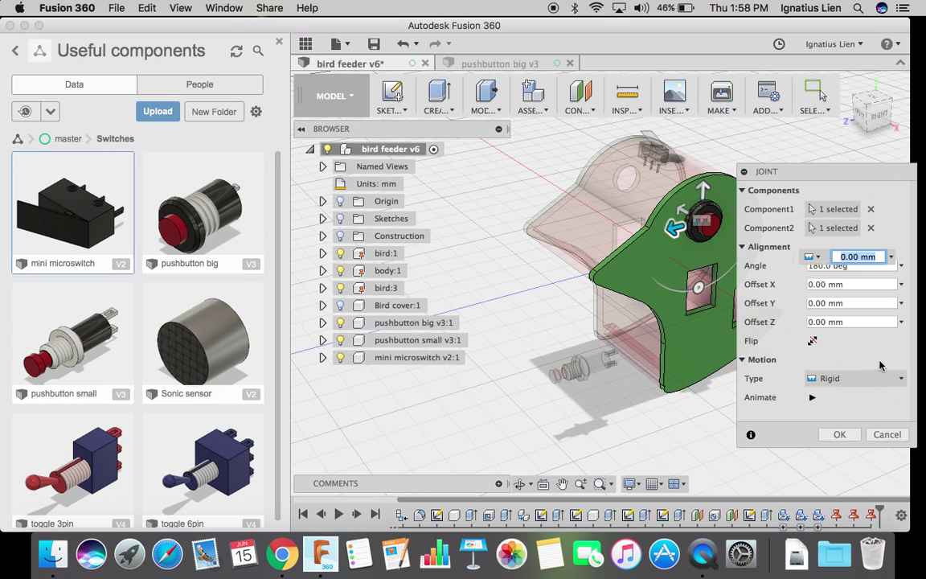
pyautogui.click(872, 382)
pyautogui.click(871, 411)
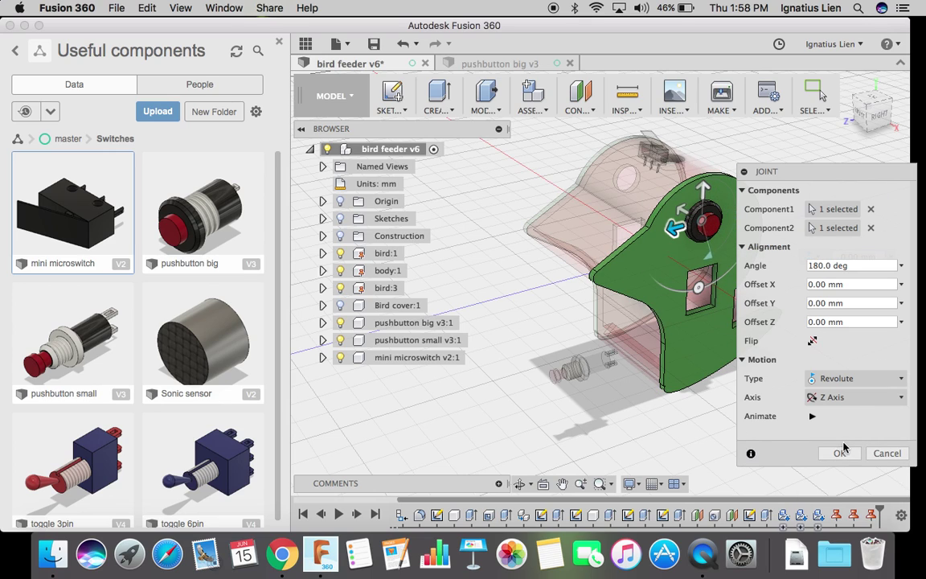
pyautogui.click(839, 454)
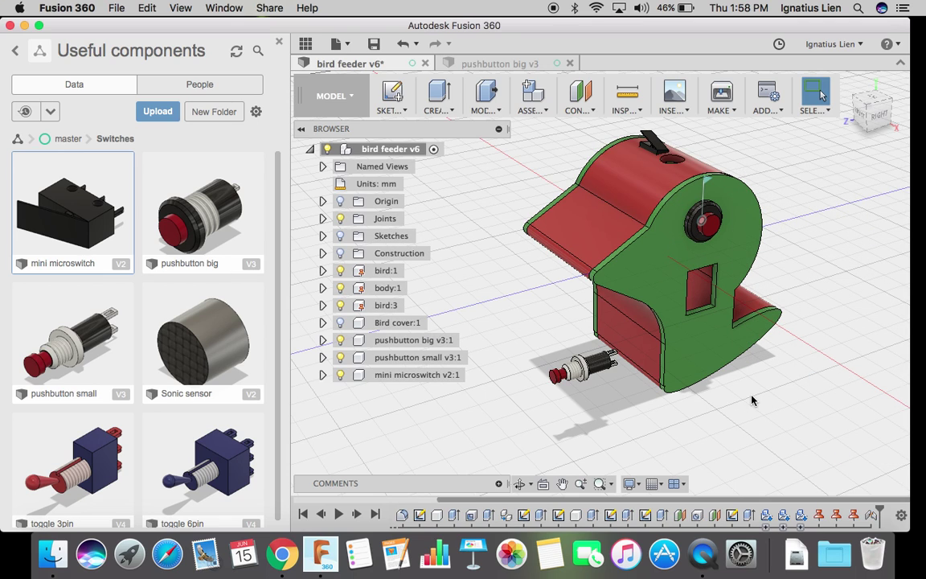
# Start a new joint with the small pushbutton as the moving component
pyautogui.scroll(-3, 577, 385)
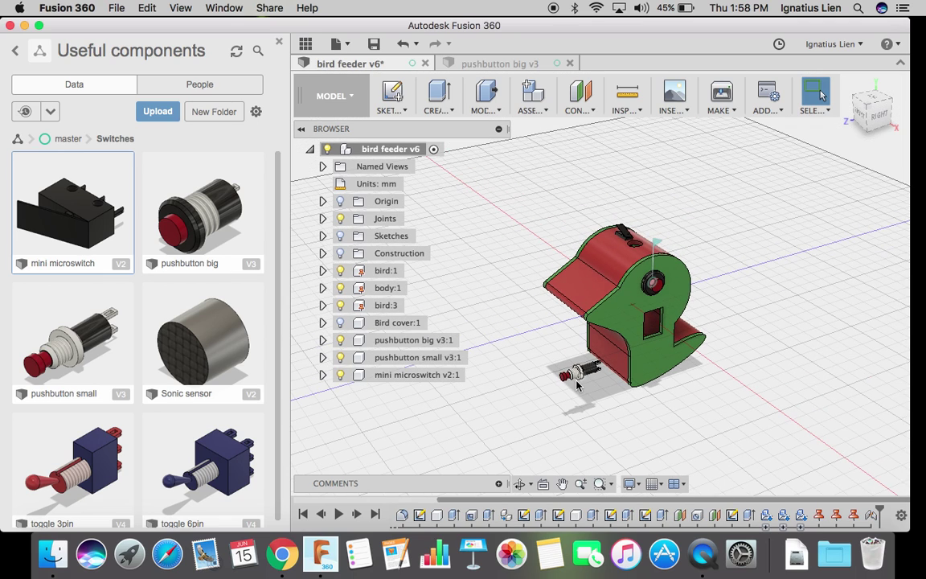
pyautogui.scroll(5, 582, 379)
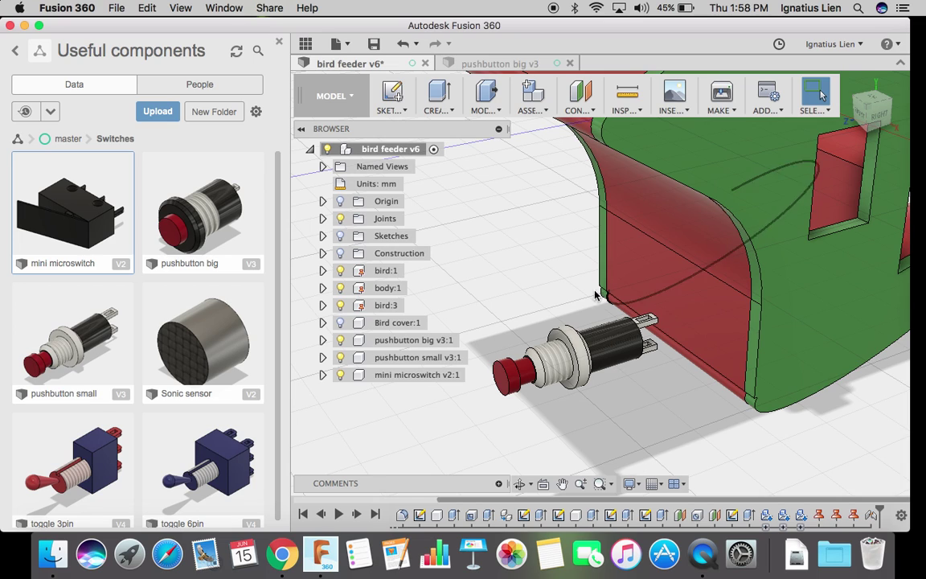
pyautogui.click(534, 104)
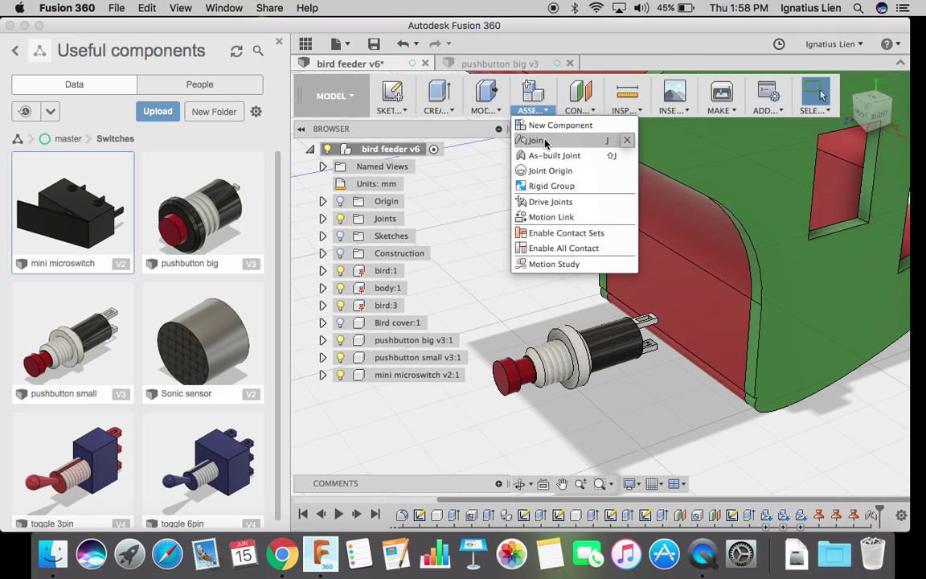
pyautogui.click(537, 140)
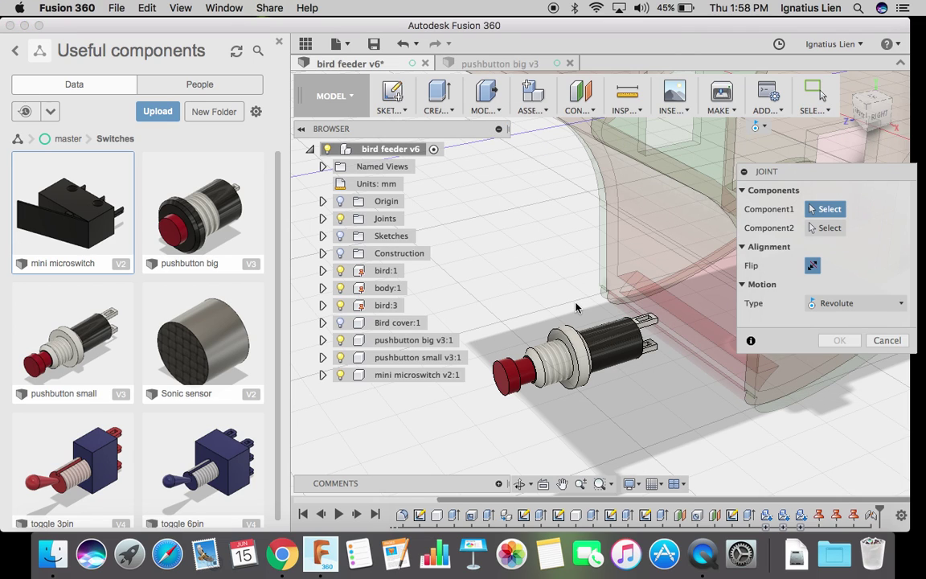
pyautogui.click(593, 322)
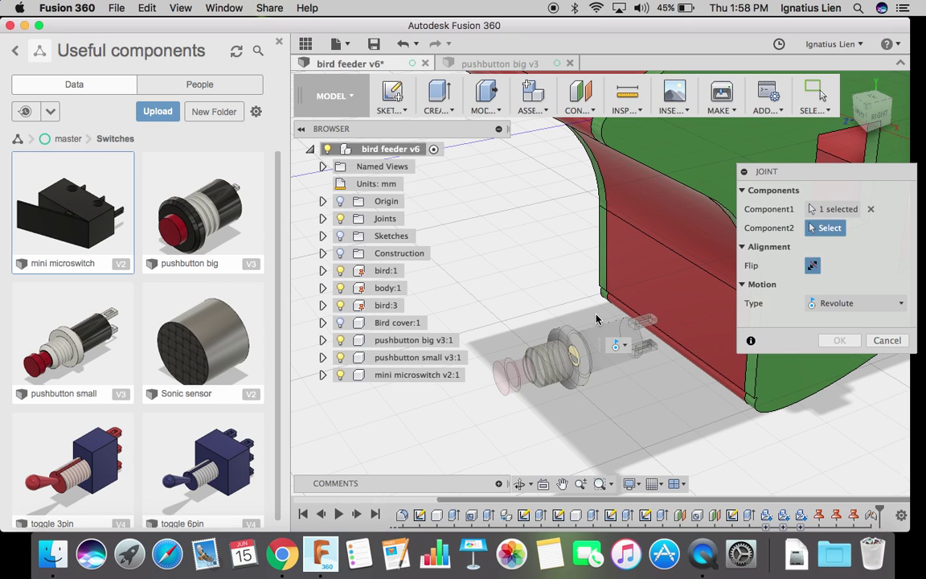
# Snap it to the top hole's centre and confirm the Revolute joint
pyautogui.scroll(10, 594, 354)
pyautogui.scroll(3, 596, 388)
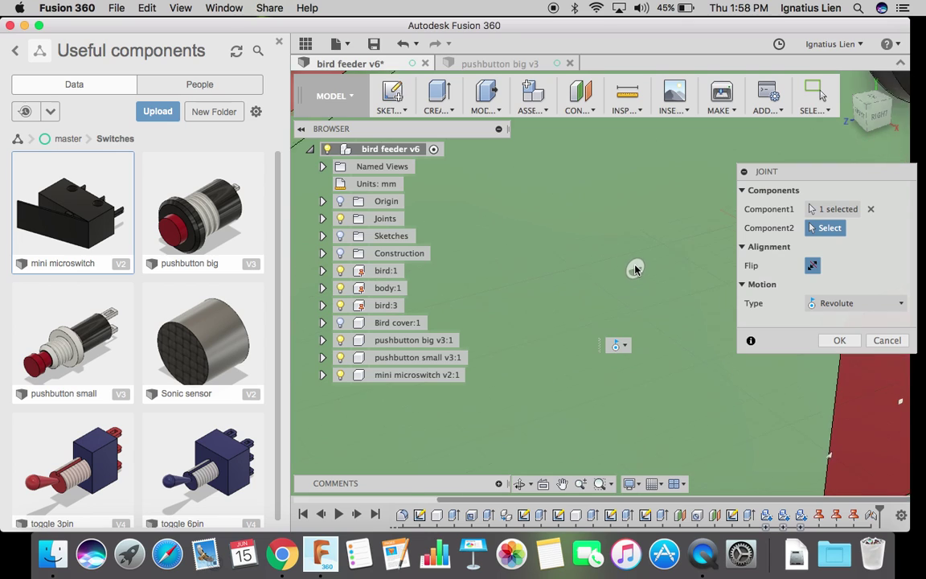
pyautogui.scroll(-8, 635, 265)
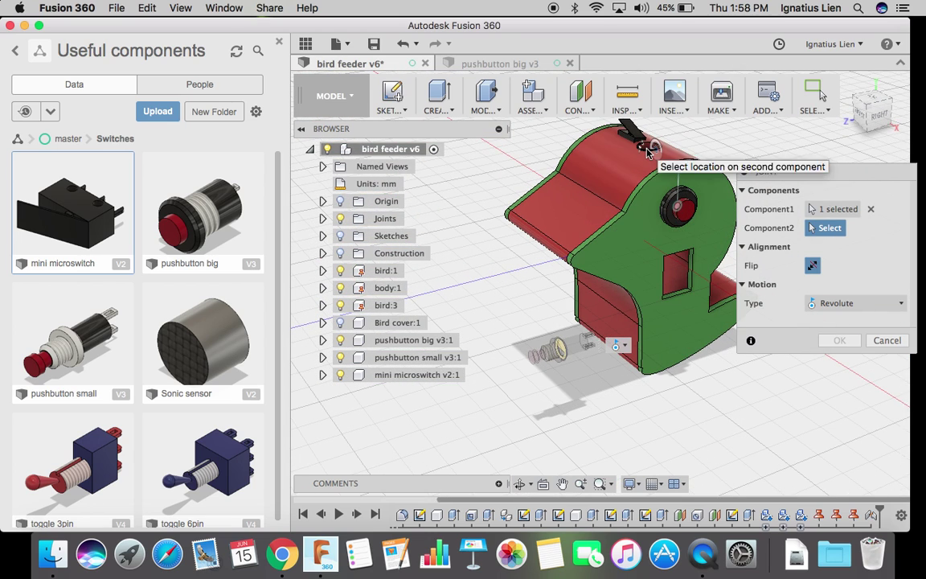
pyautogui.scroll(-3, 651, 155)
pyautogui.scroll(3, 651, 159)
pyautogui.scroll(4, 651, 160)
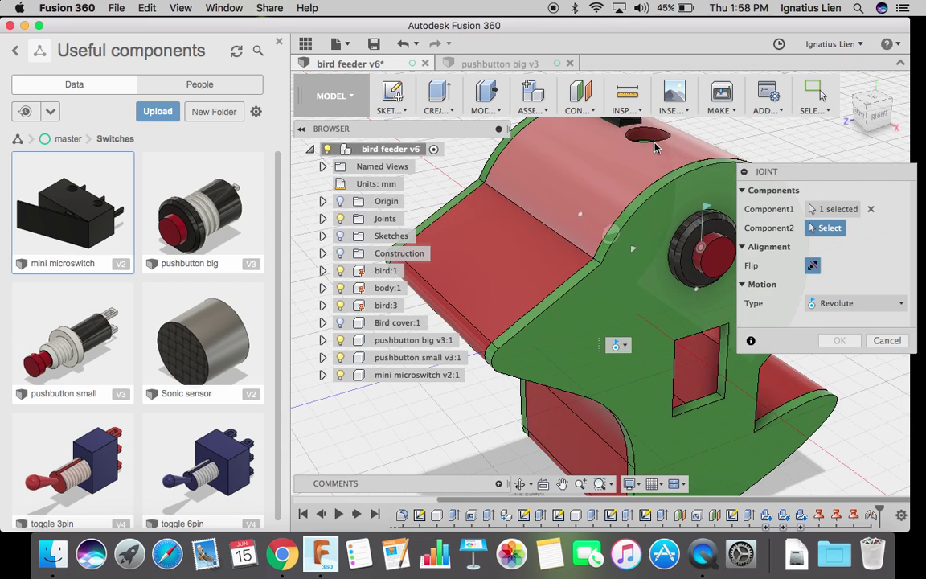
pyautogui.click(651, 138)
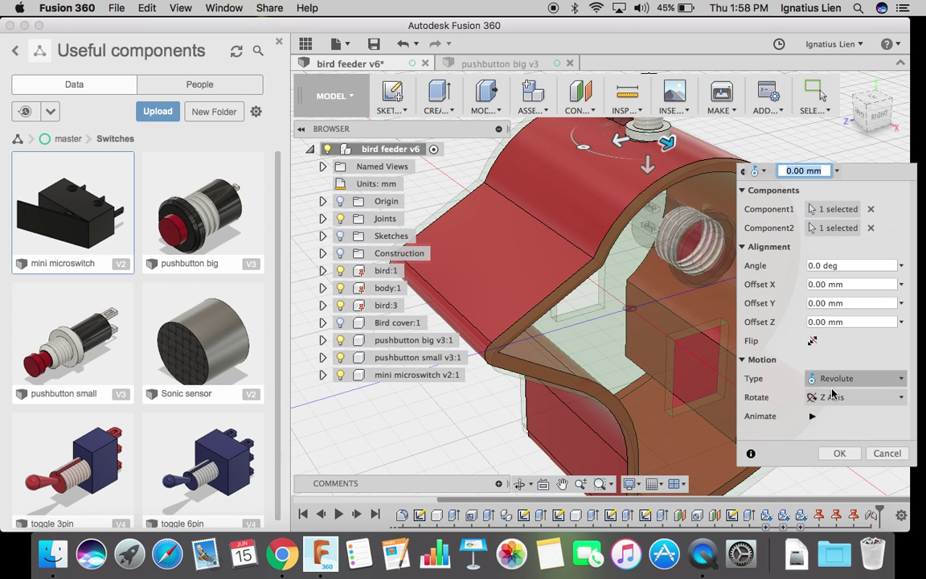
pyautogui.click(846, 454)
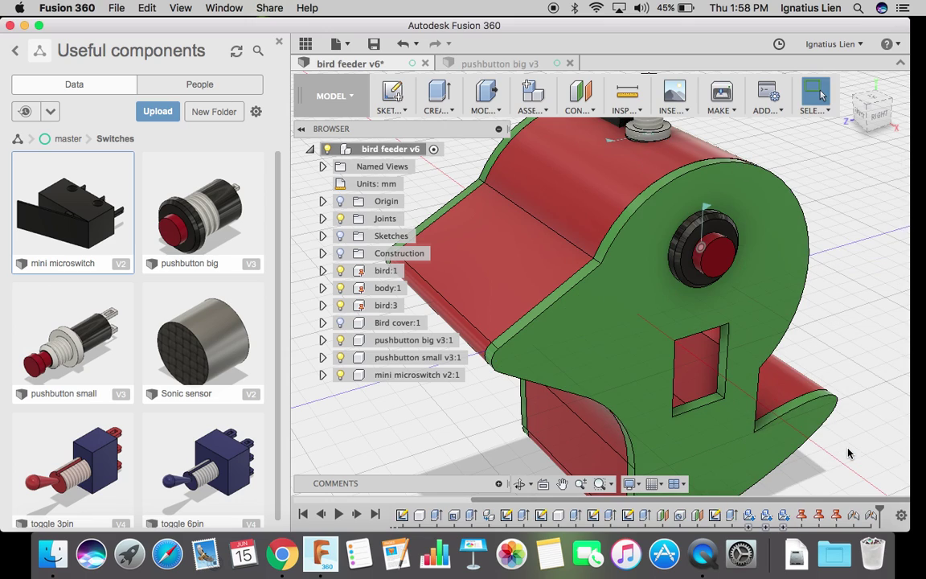